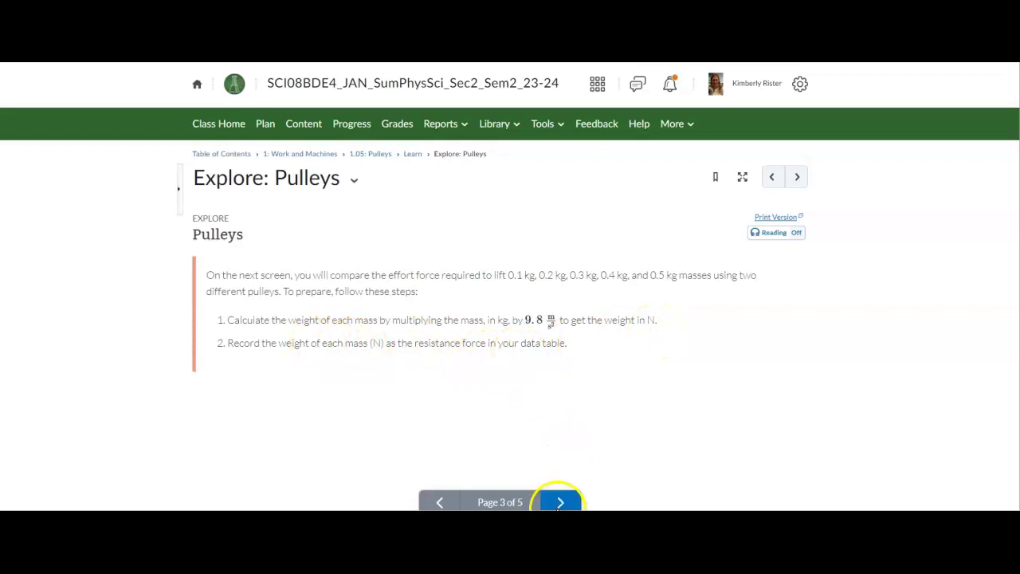
left_click(559, 502)
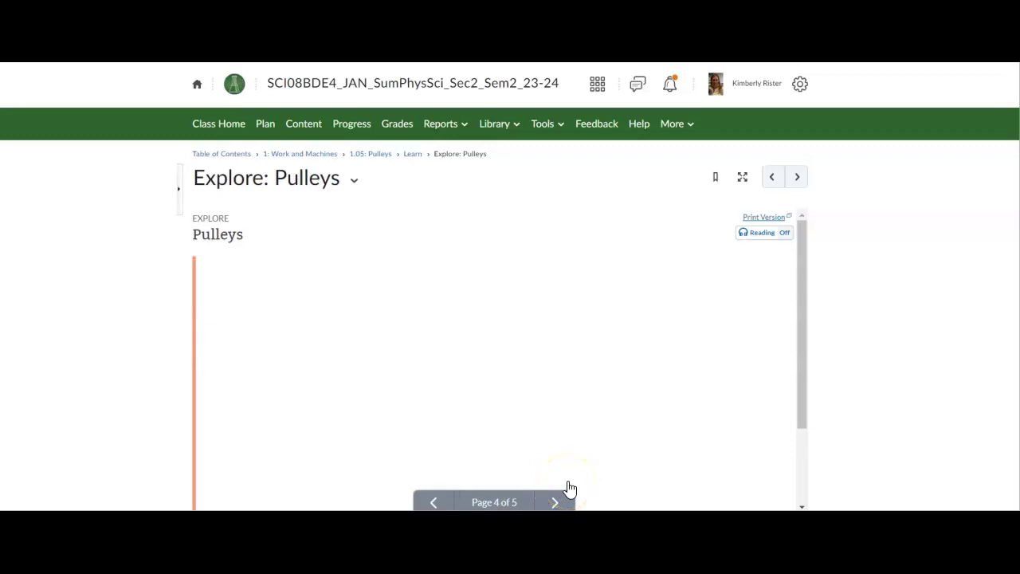
left_click(440, 502)
left_click(440, 502)
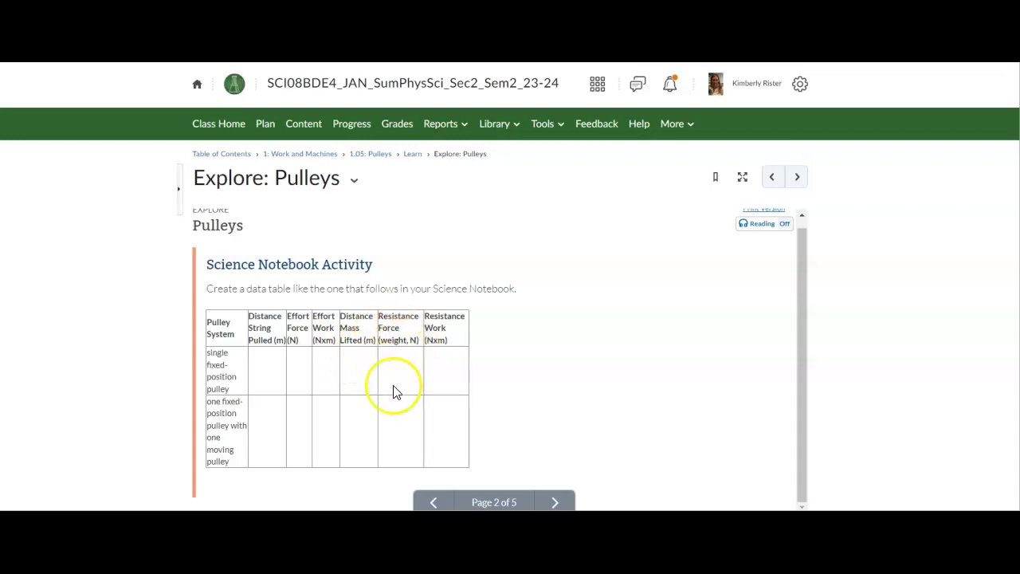
scroll(401, 423, "down", 1)
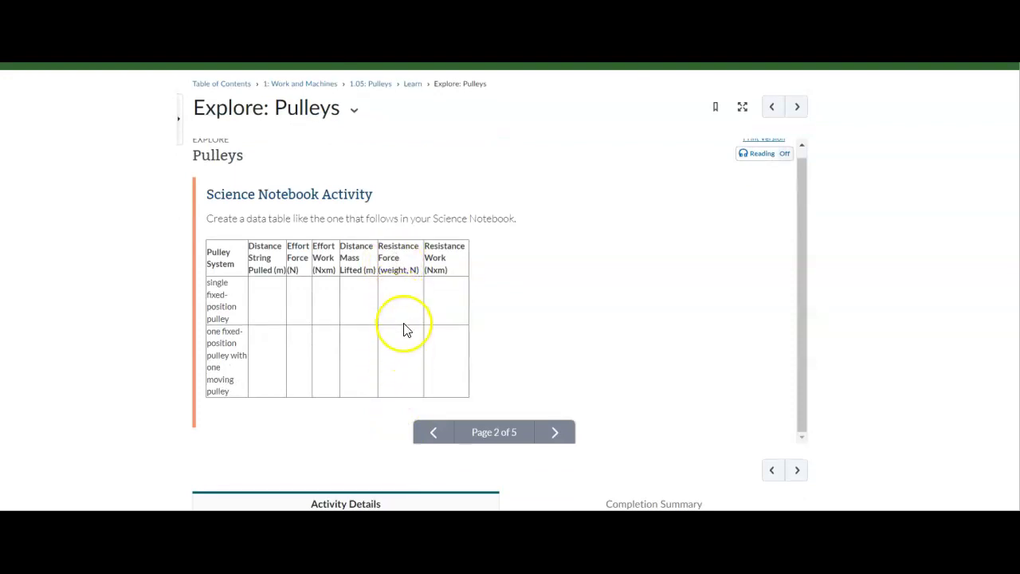
scroll(412, 364, "down", 1)
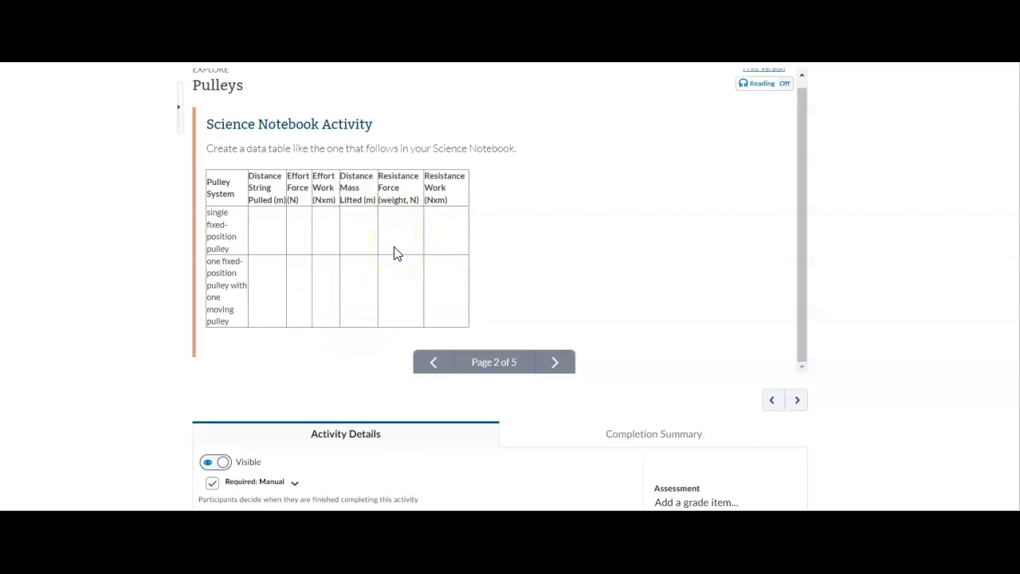
scroll(396, 271, "up", 1)
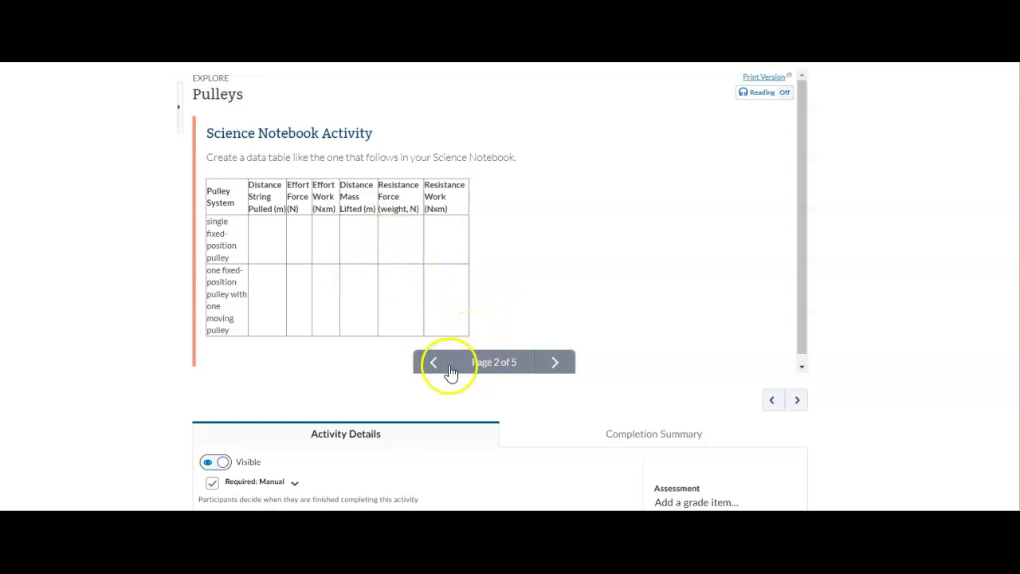
left_click(556, 364)
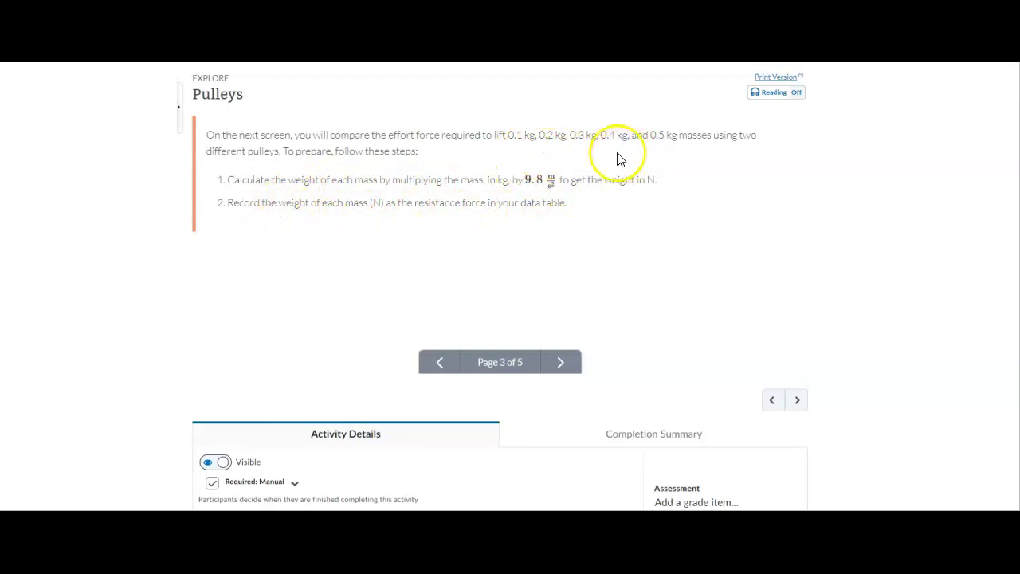
left_click(431, 365)
scroll(460, 299, "down", 1)
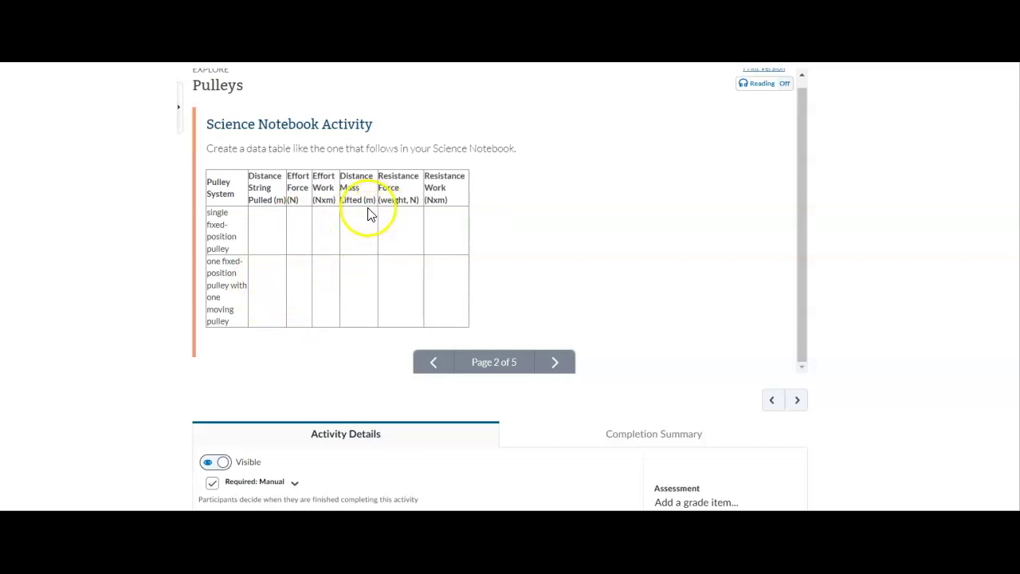
Advance through the lesson to the page 4 pulley simulation
left_click(562, 367)
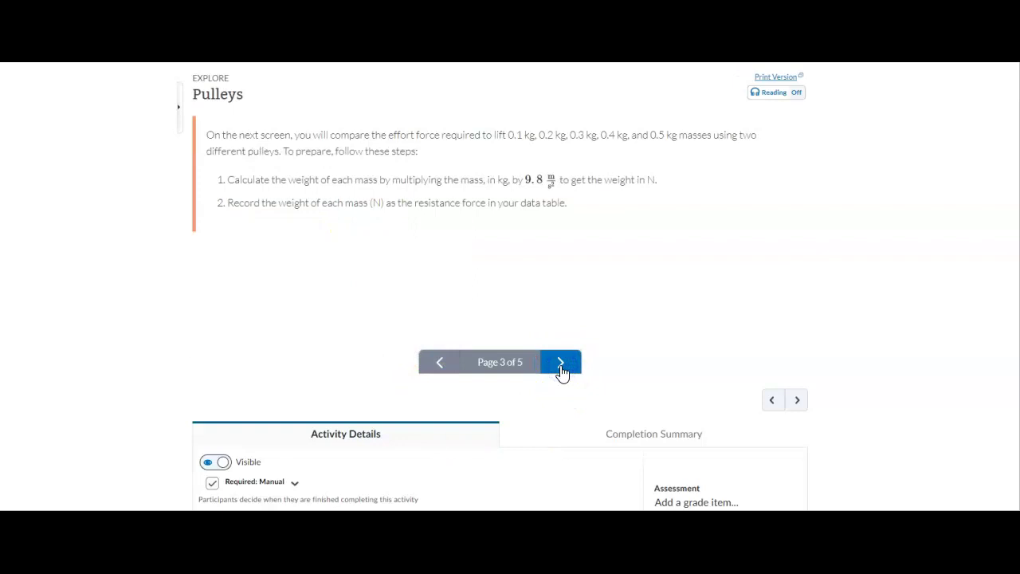
left_click(559, 368)
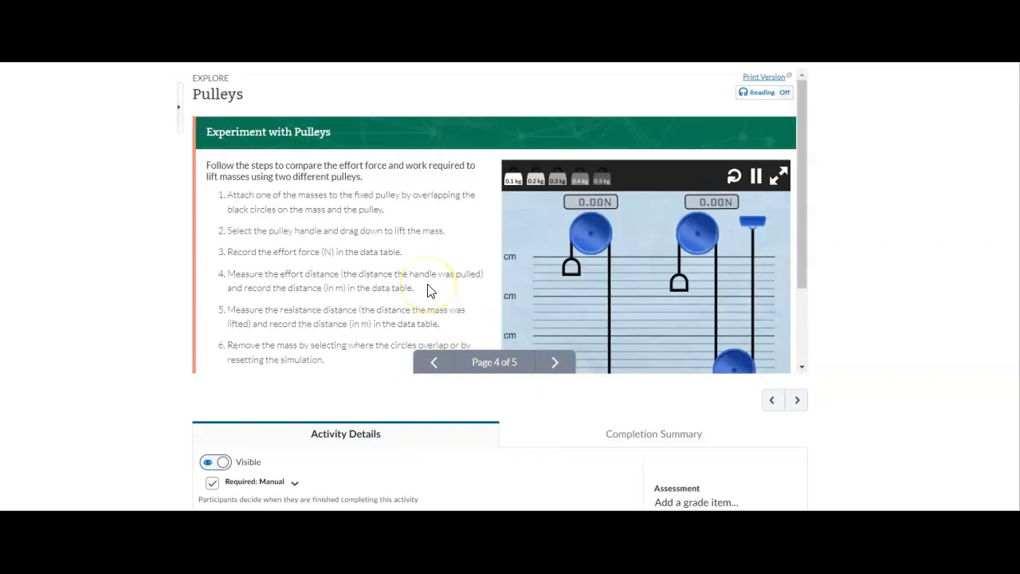
scroll(427, 290, "down", 2)
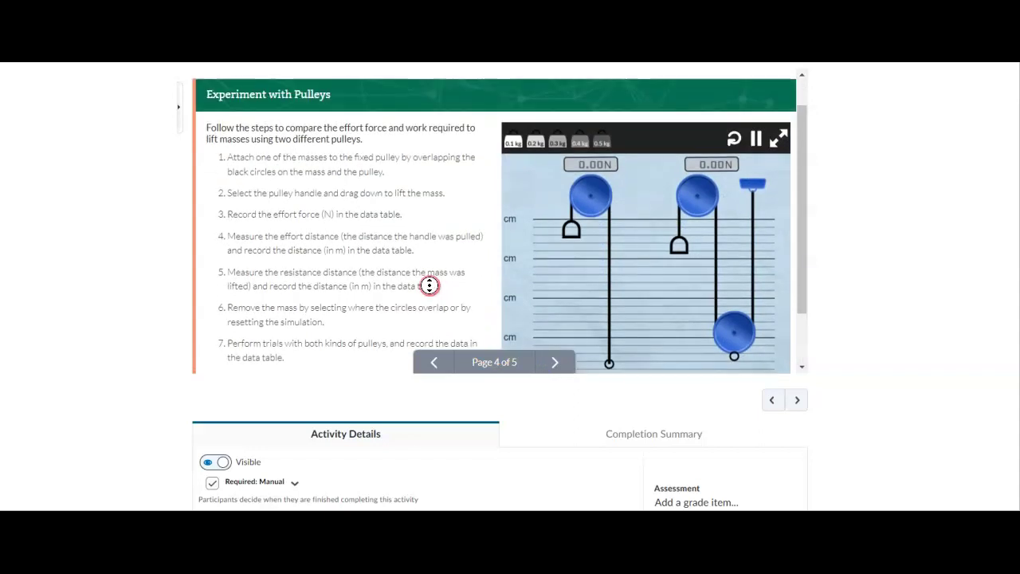
scroll(428, 286, "up", 2)
Add the 0.1 kg and 0.2 kg masses, then reset the simulation to clear them
left_click(516, 190)
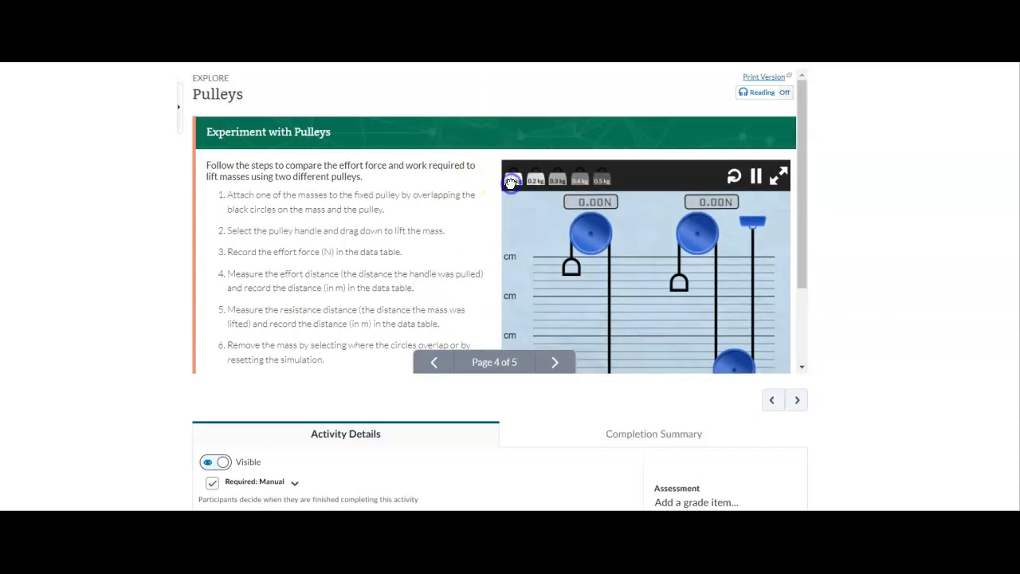
left_click(532, 190)
scroll(342, 227, "down", 4)
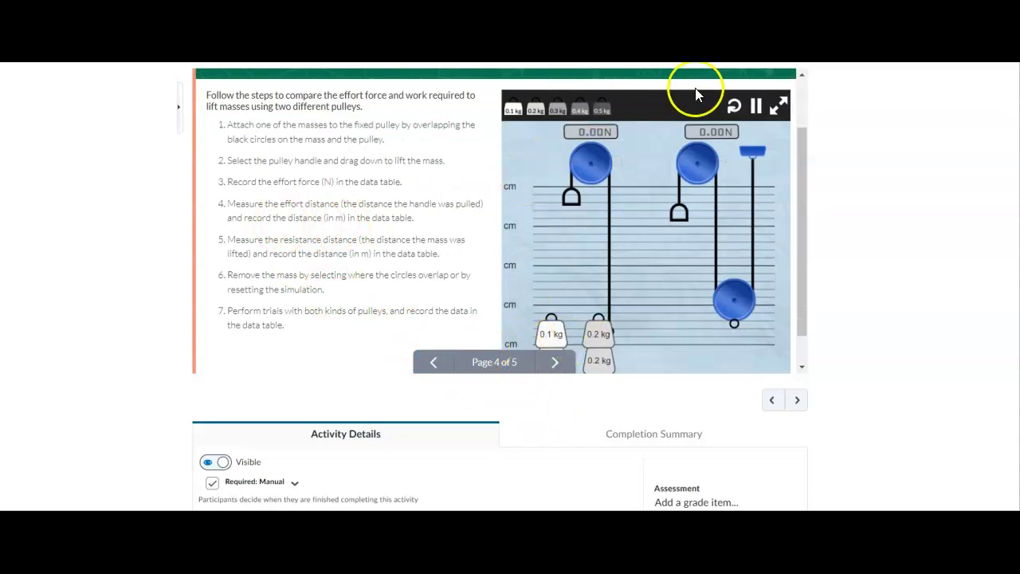
left_click(734, 106)
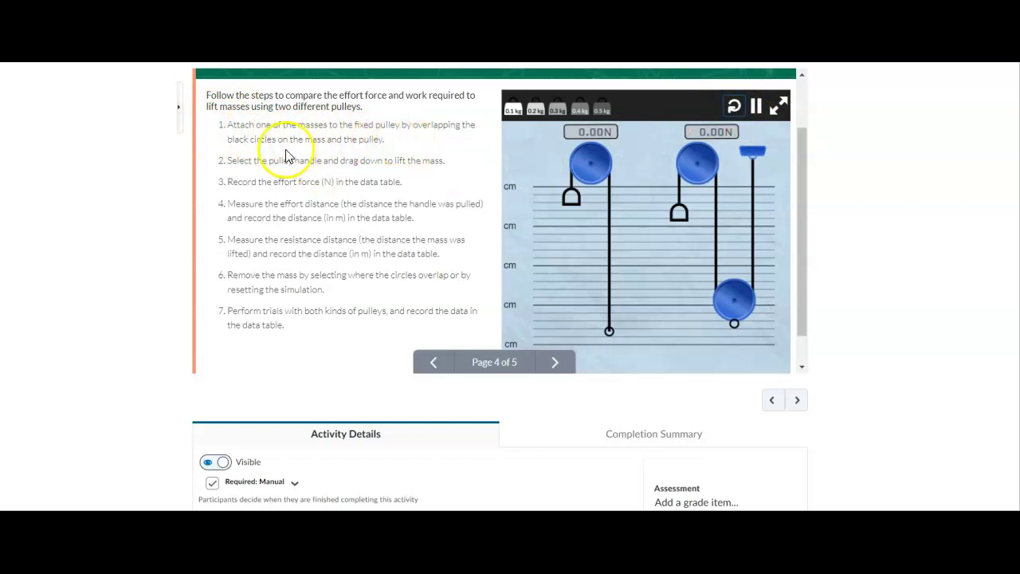
Hang the 0.1 kg mass on the fixed pulley, pull it up to read 0.98 N, then release
left_click_drag(511, 111, 605, 359)
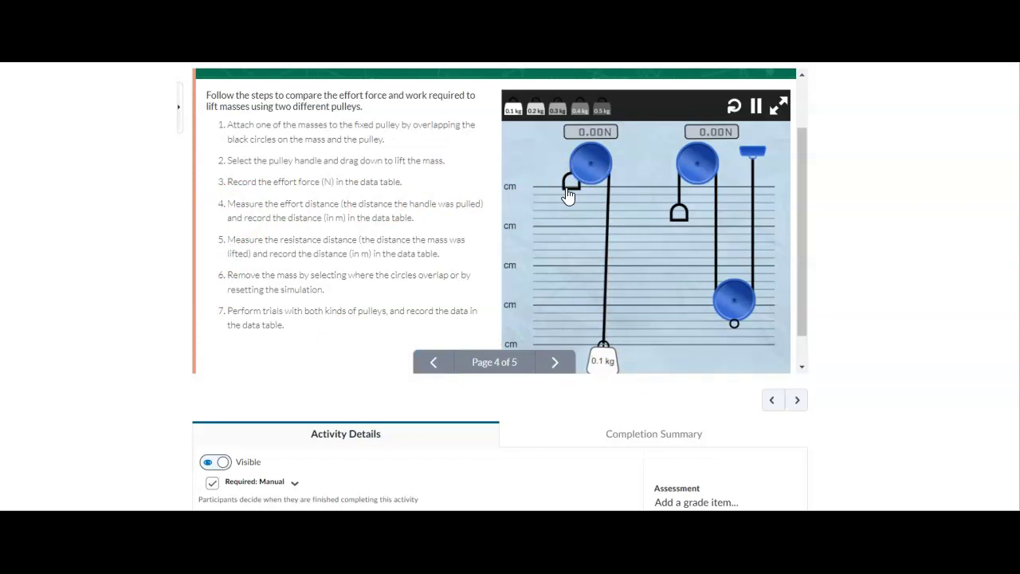
left_click_drag(568, 196, 563, 216)
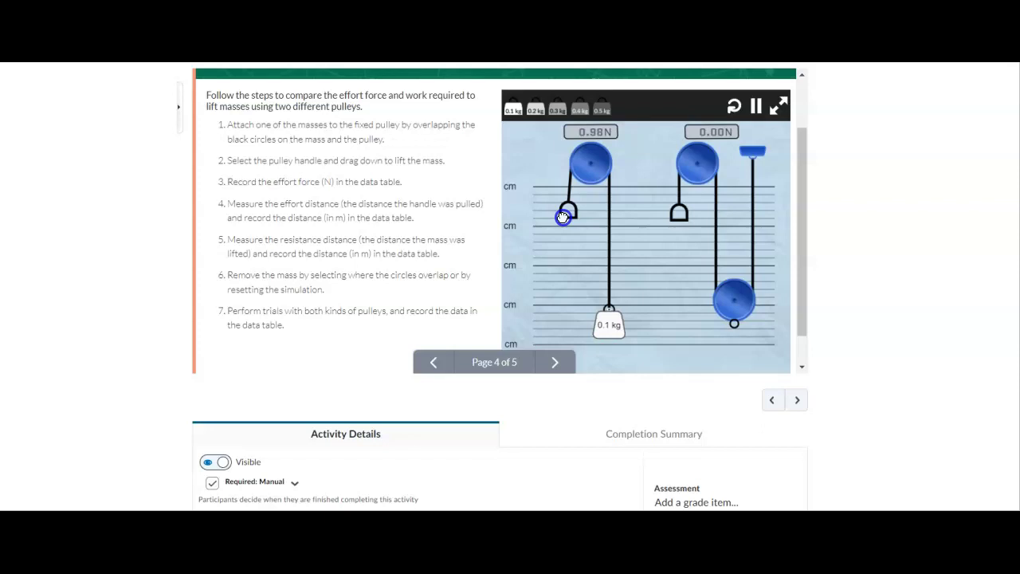
left_click_drag(563, 217, 558, 193)
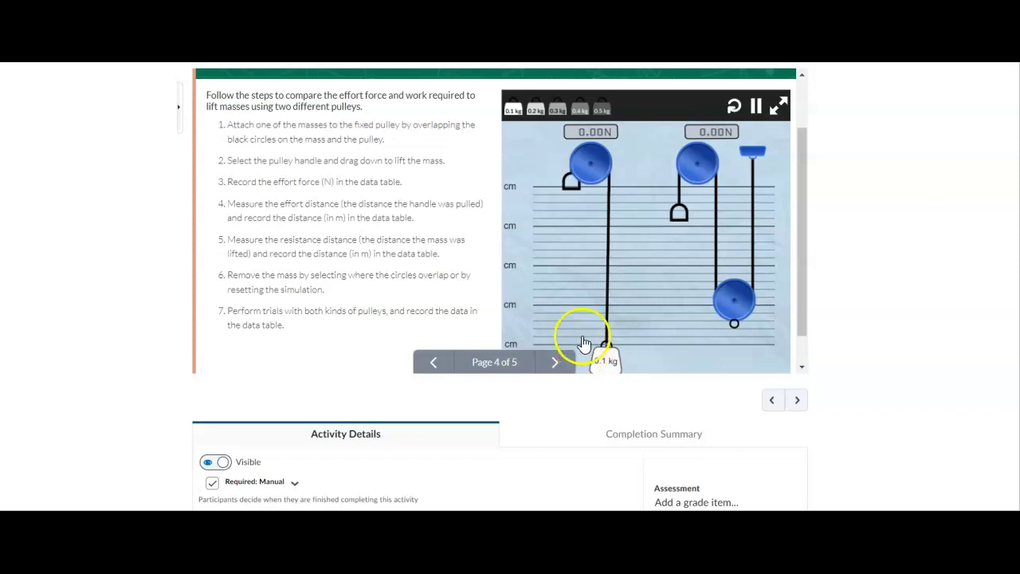
Repeatedly lift the 0.1 kg mass on the fixed pulley, holding it to read 0.98 N, then drop it
mouse_move(571, 206)
left_mouse_down()
mouse_move(567, 192)
mouse_move(567, 217)
left_mouse_up()
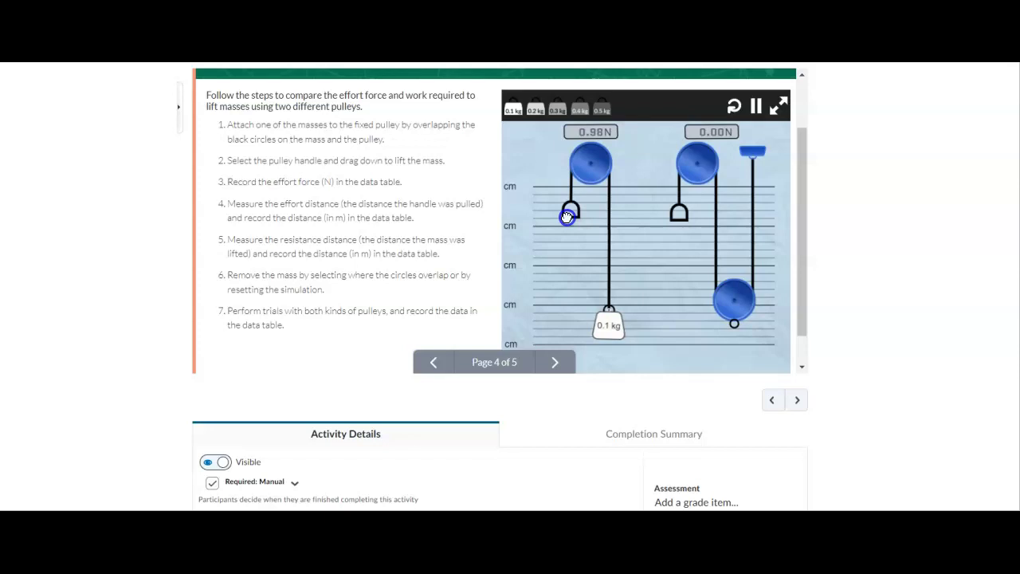
left_click_drag(566, 217, 568, 215)
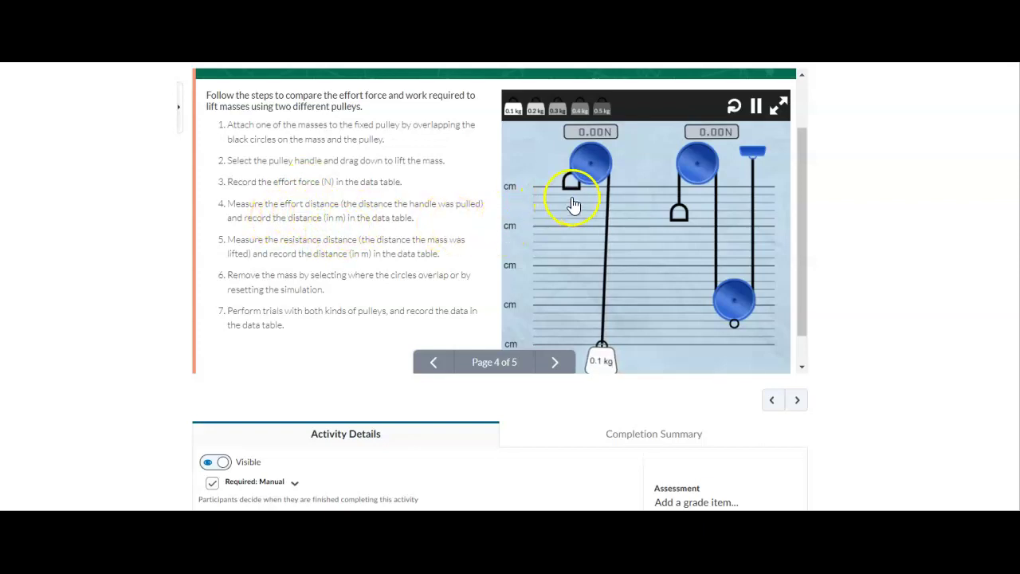
mouse_move(572, 196)
left_mouse_down()
mouse_move(569, 225)
mouse_move(566, 212)
left_mouse_up()
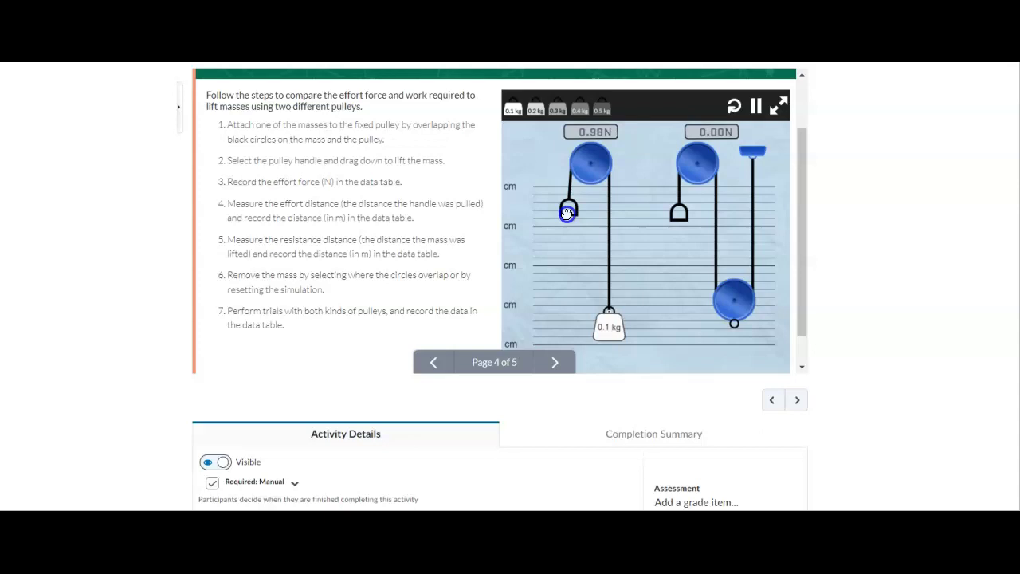
left_click_drag(567, 213, 523, 200)
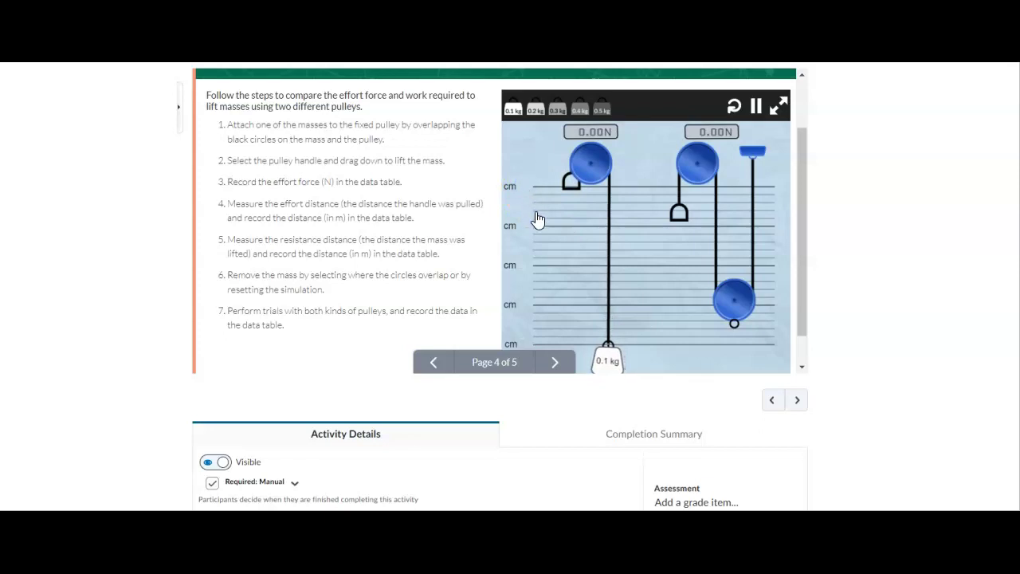
left_click_drag(541, 225, 567, 211)
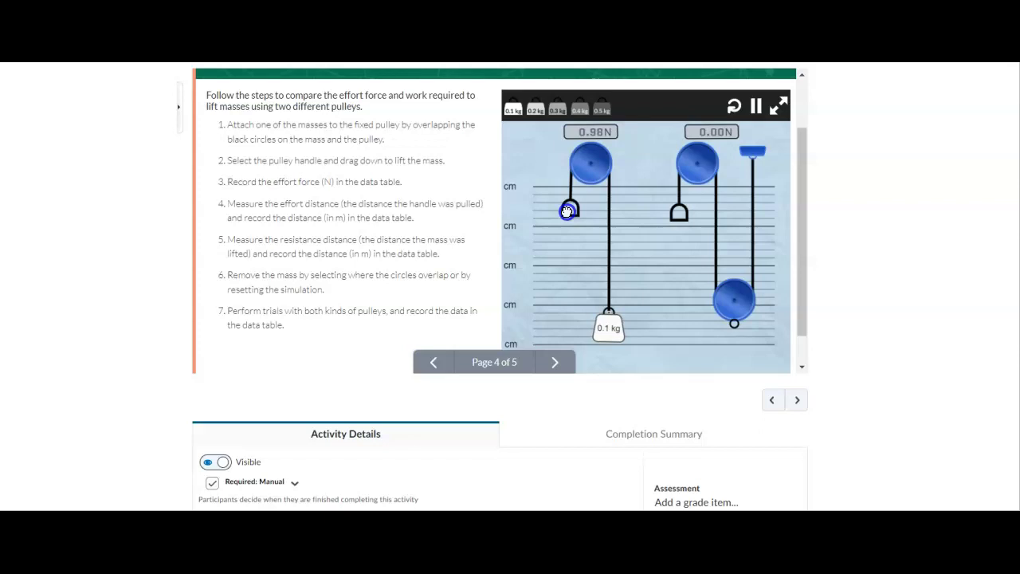
left_click_drag(567, 212, 566, 211)
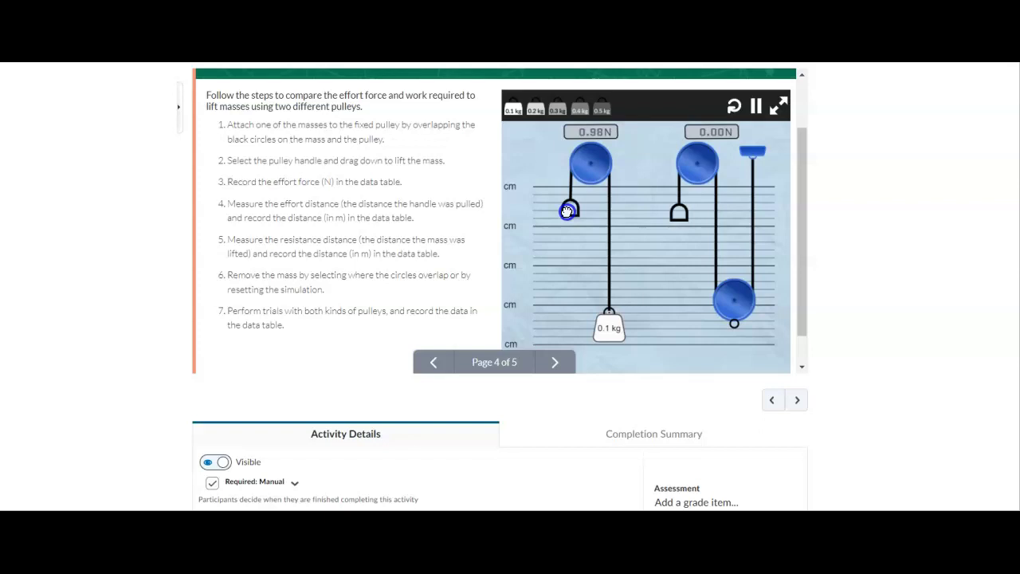
left_click_drag(567, 211, 568, 205)
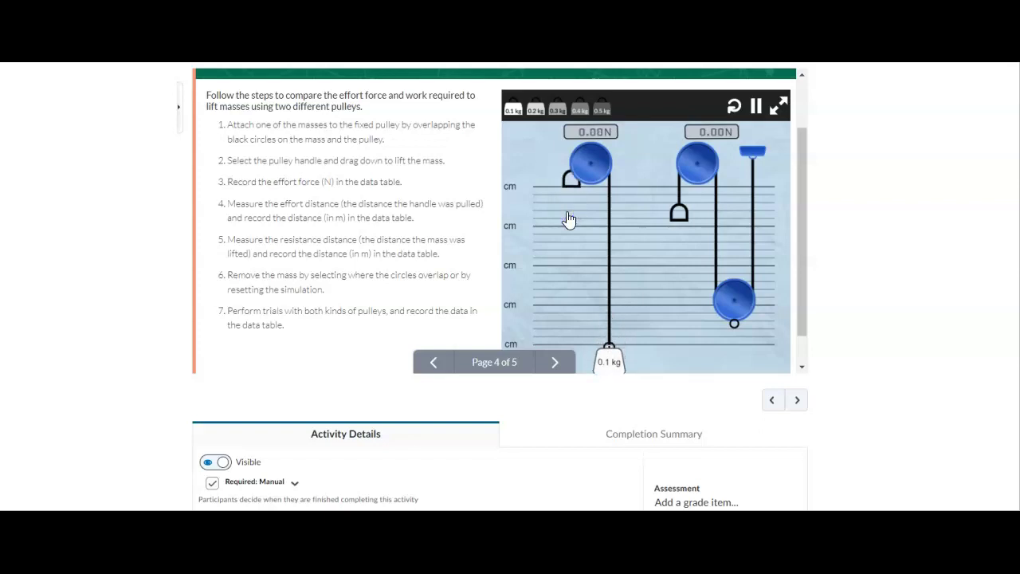
left_click(589, 151)
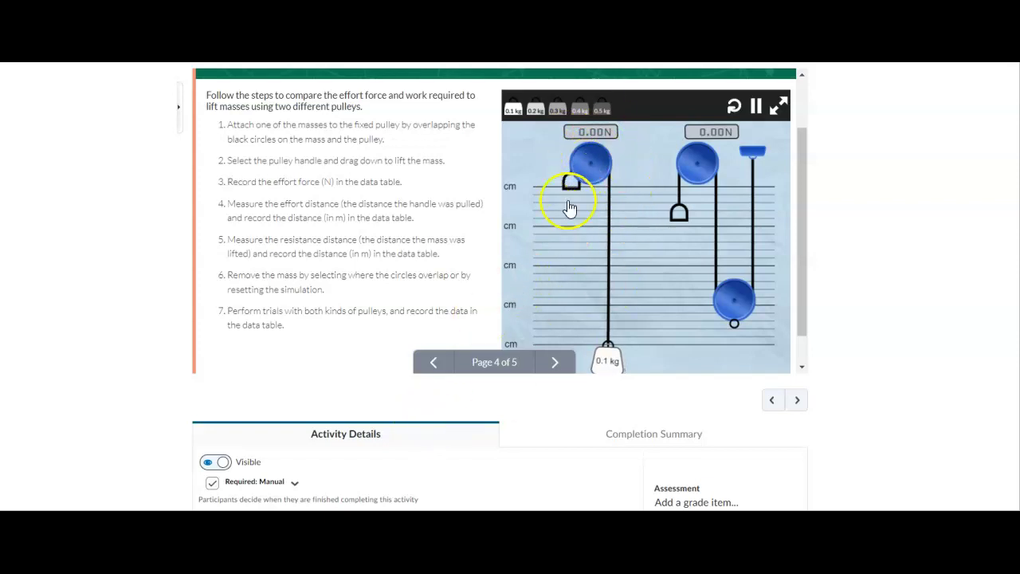
Go back to the empty Science Notebook data table on page 2 of 5
left_click(433, 363)
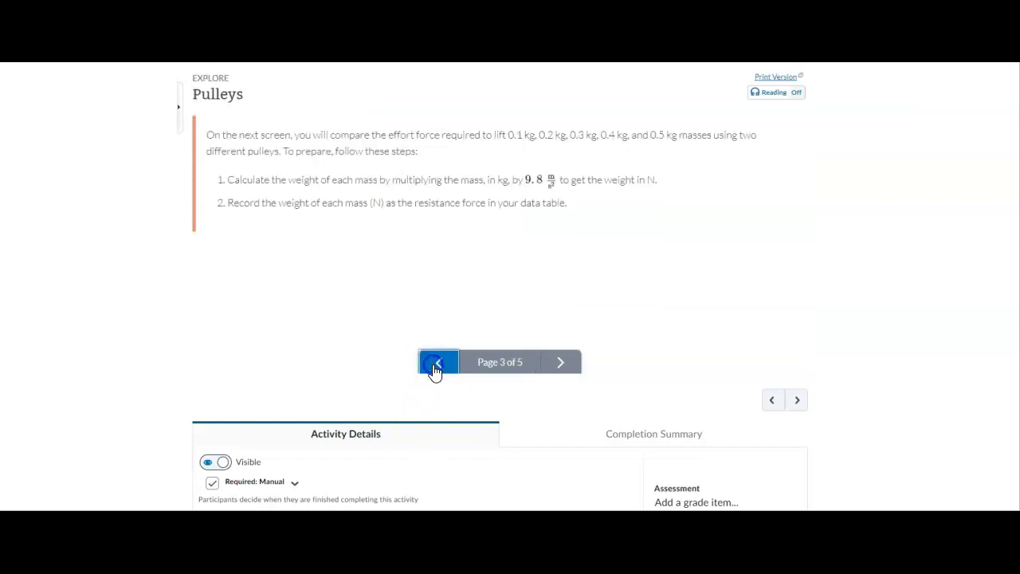
left_click(435, 366)
left_click(441, 368)
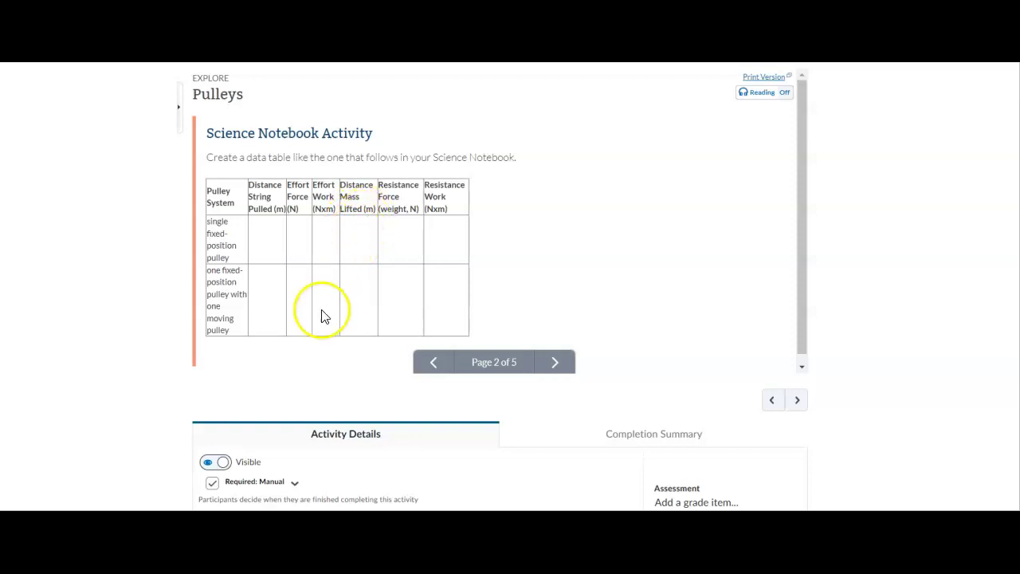
Move forward to the pulley simulation on page 4 of 5
left_click(559, 363)
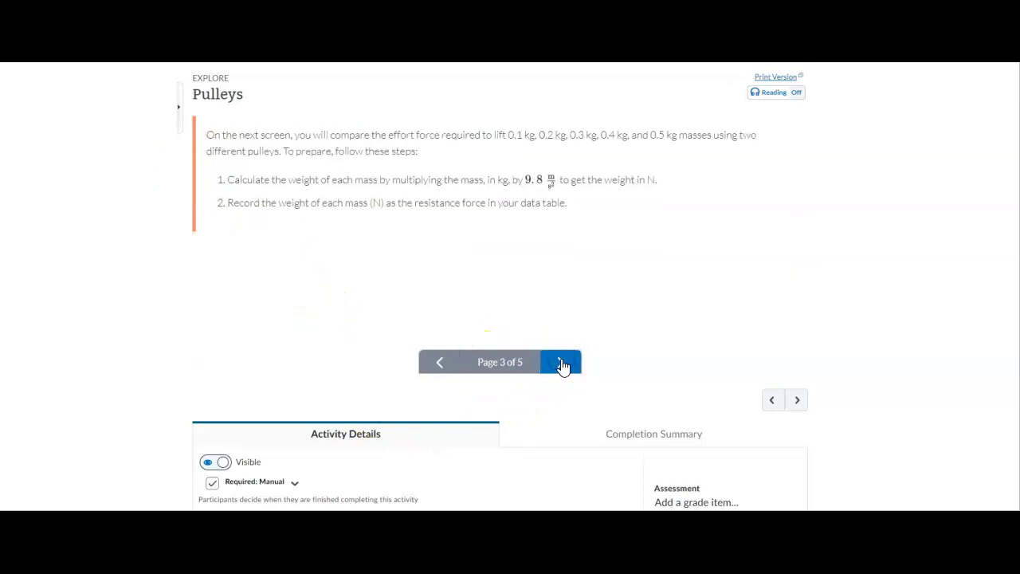
left_click(562, 364)
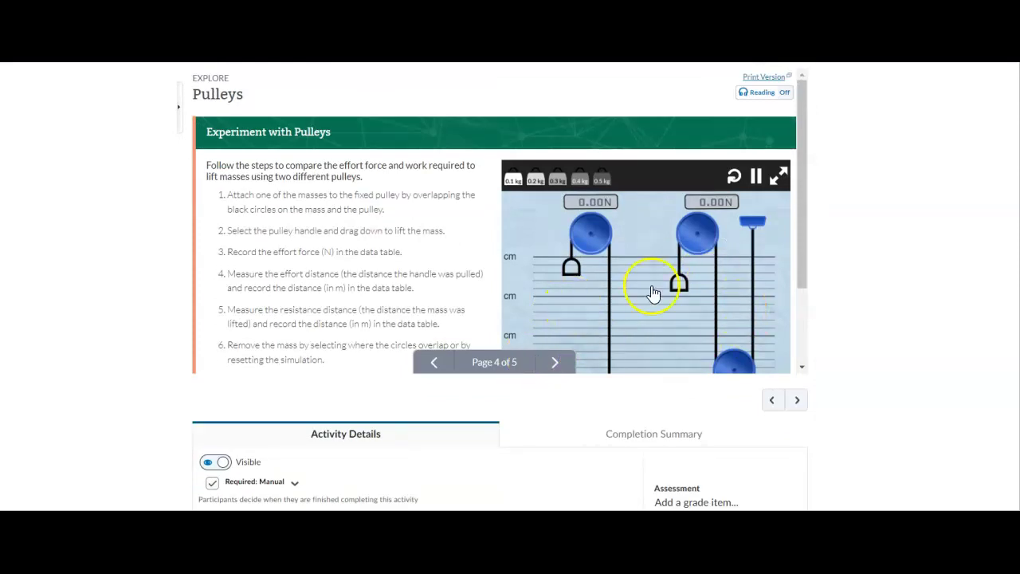
scroll(810, 281, "down", 2)
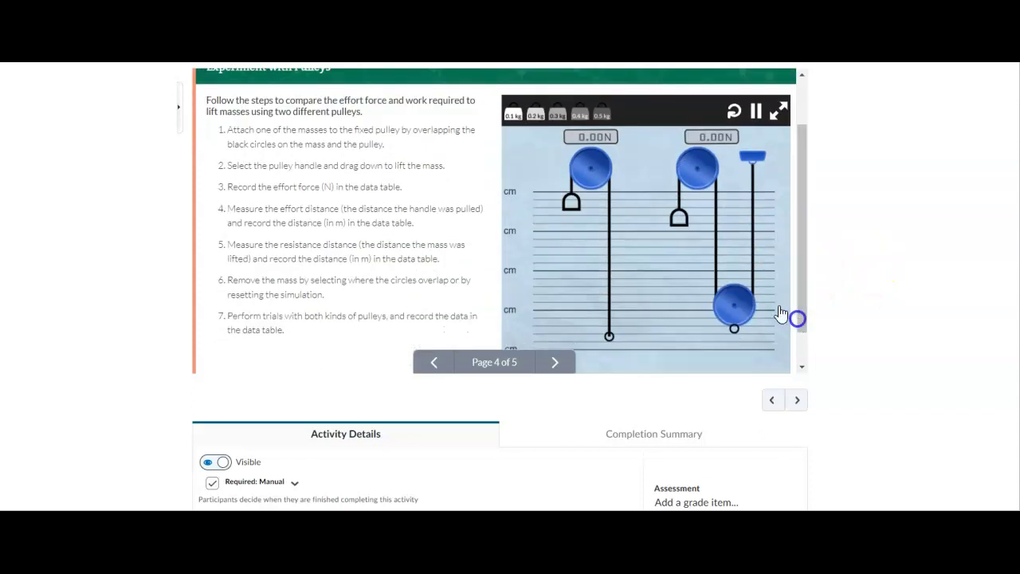
Hang the 0.1 kg mass on the movable pulley and hold it lifted to read 0.49 N
left_click_drag(508, 112, 736, 363)
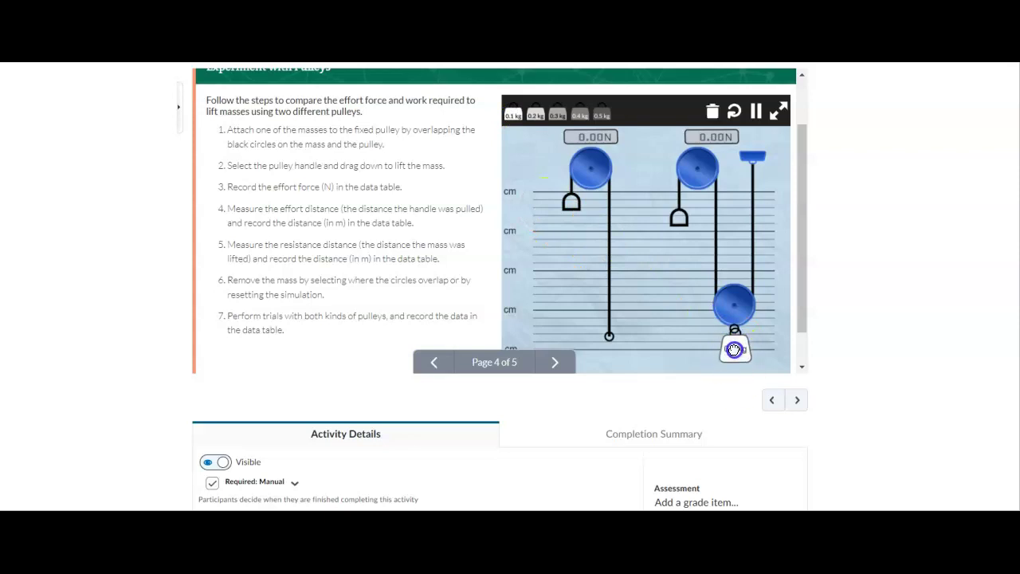
left_click(679, 183)
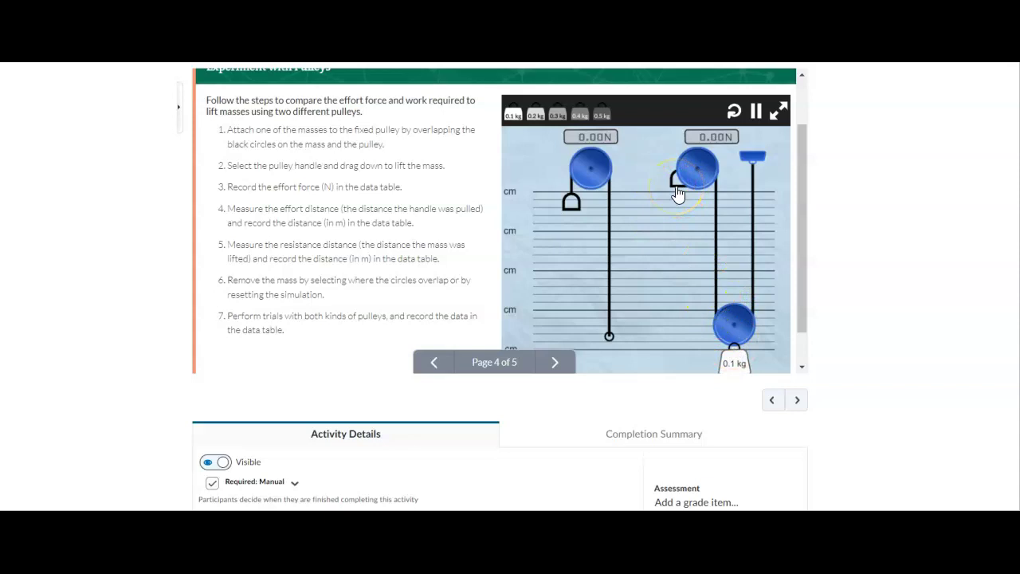
left_click_drag(677, 194, 679, 244)
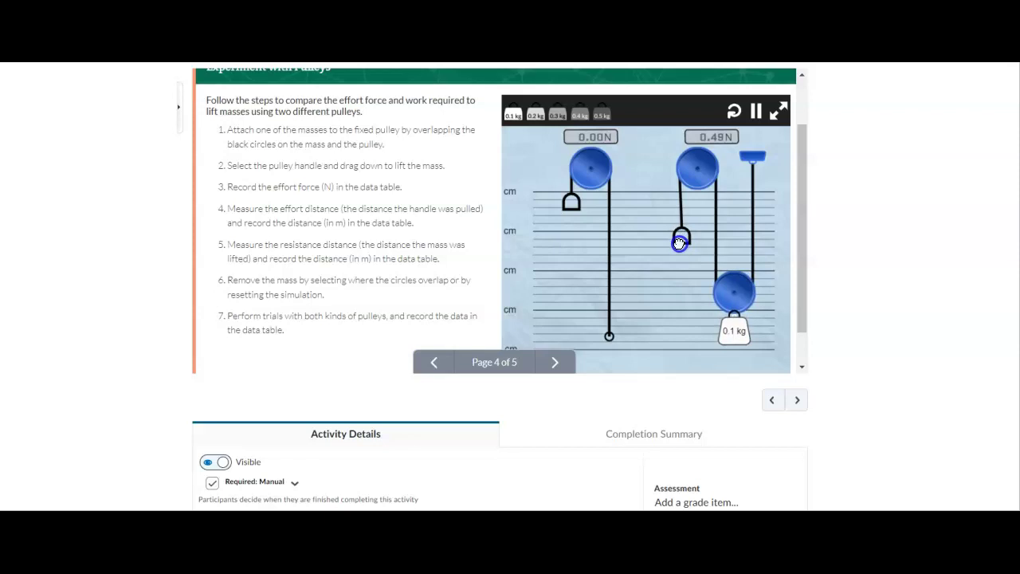
left_click_drag(679, 244, 681, 243)
left_click_drag(680, 244, 680, 244)
Drop the movable pulley's mass and hang a 0.2 kg mass on the fixed pulley
left_click_drag(680, 243, 680, 243)
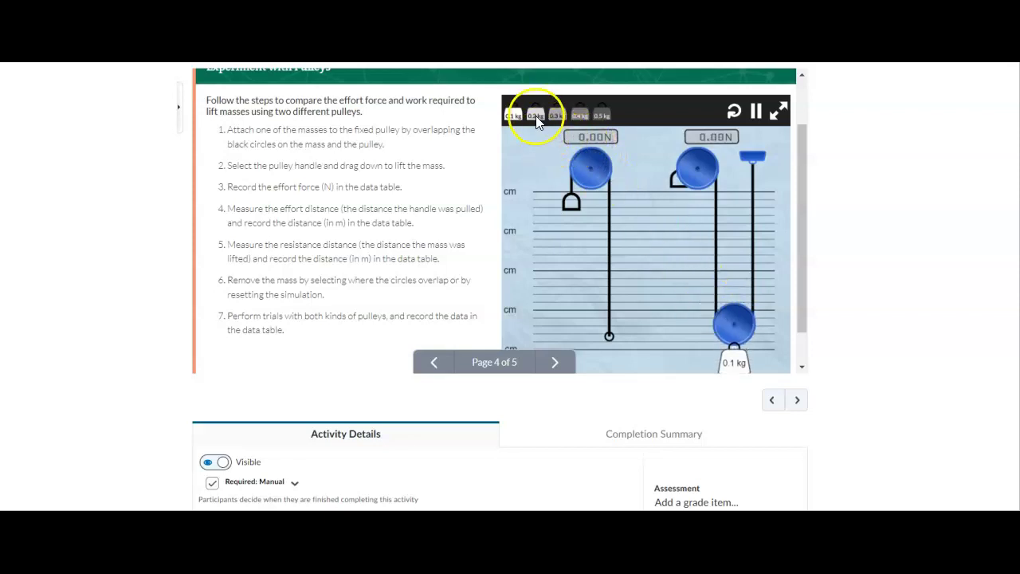
left_click(535, 116)
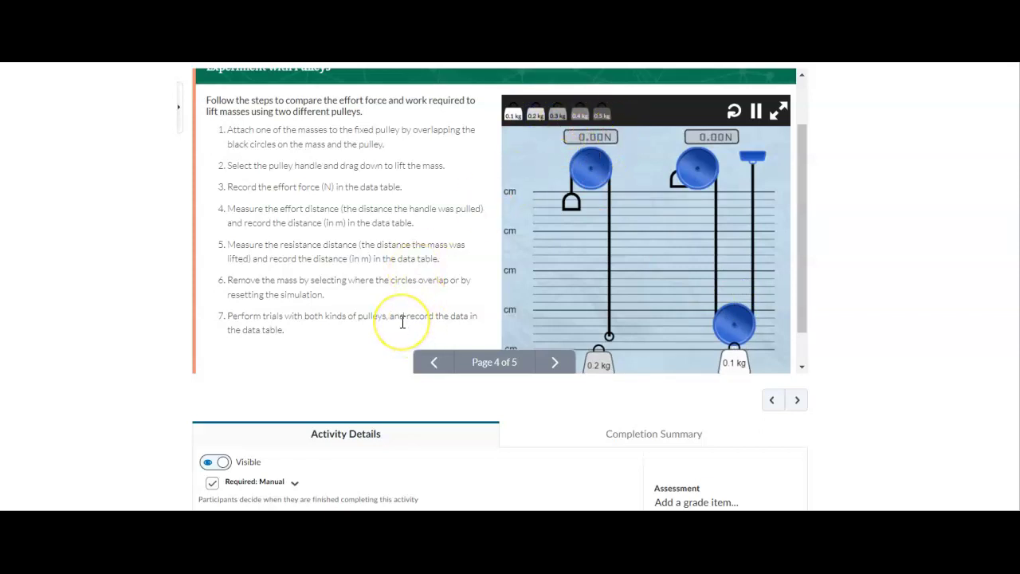
scroll(403, 321, "down", 1)
scroll(402, 327, "up", 1)
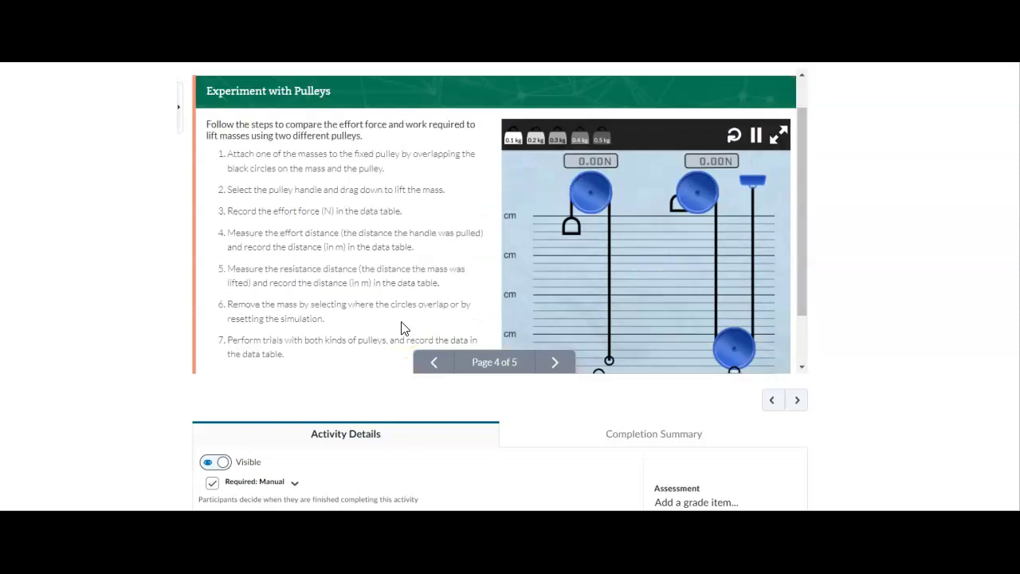
Go back to the Science Notebook data table and scroll through it
left_click(436, 371)
left_click(438, 370)
scroll(425, 253, "down", 1)
scroll(425, 254, "down", 1)
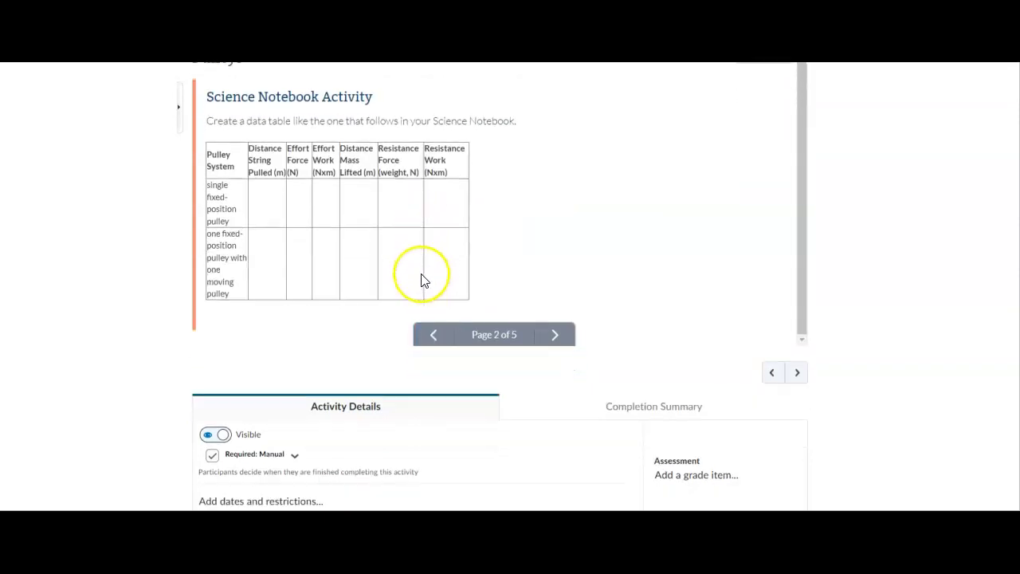
scroll(420, 278, "up", 2)
scroll(421, 278, "down", 2)
Advance three pages to the page 5 of 5 Science Notebook questions on force
left_click(557, 337)
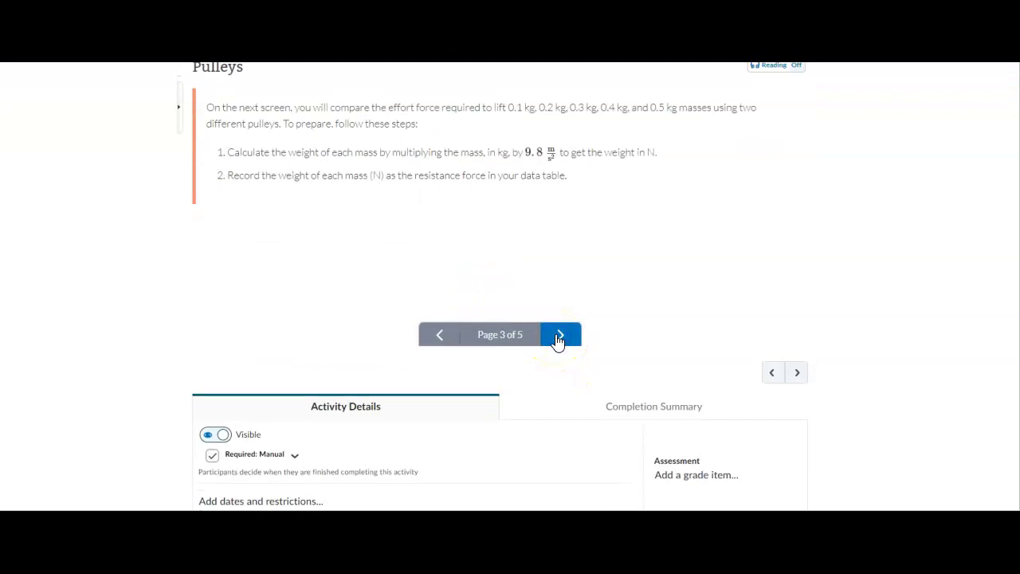
left_click(558, 338)
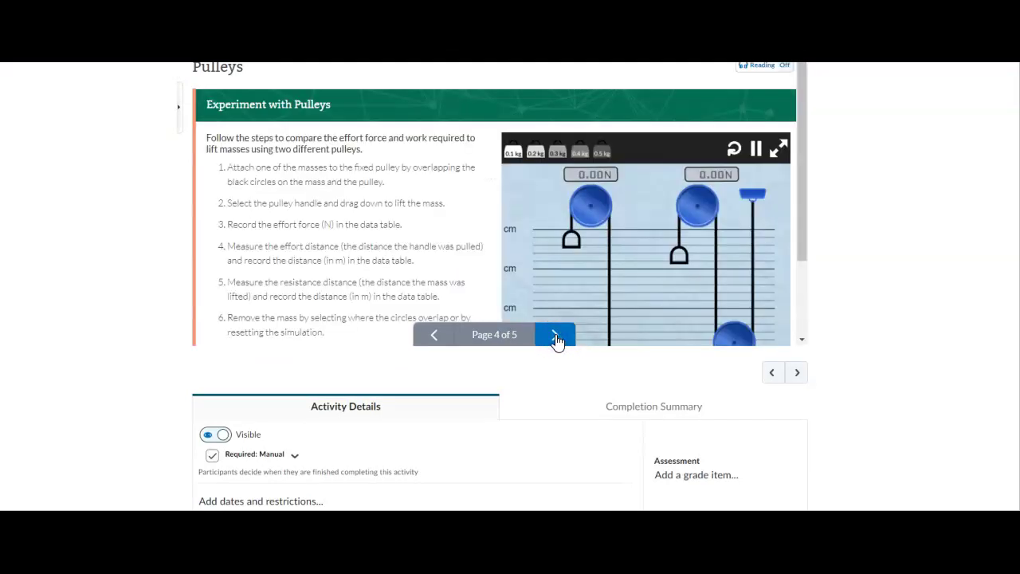
left_click(556, 337)
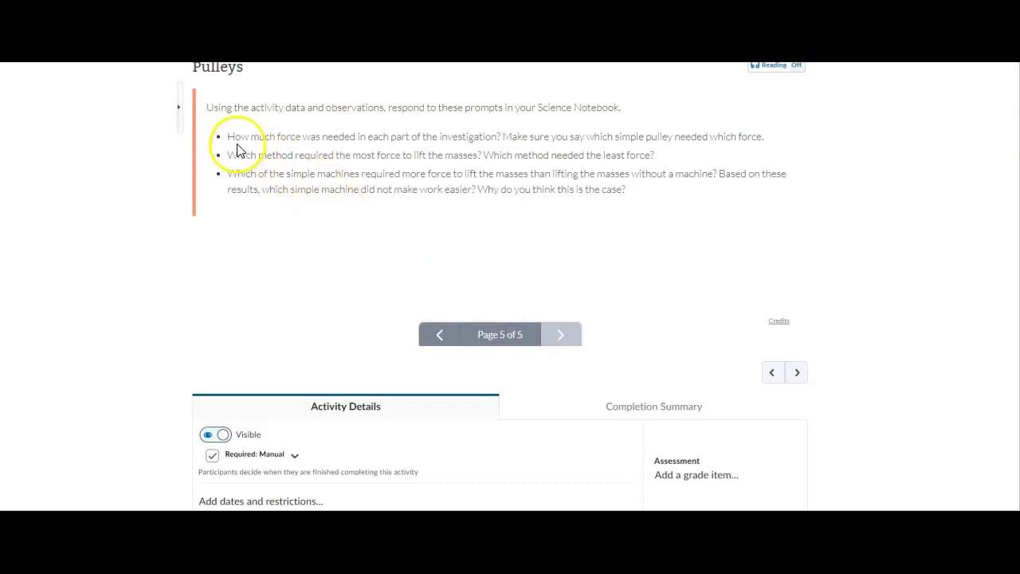